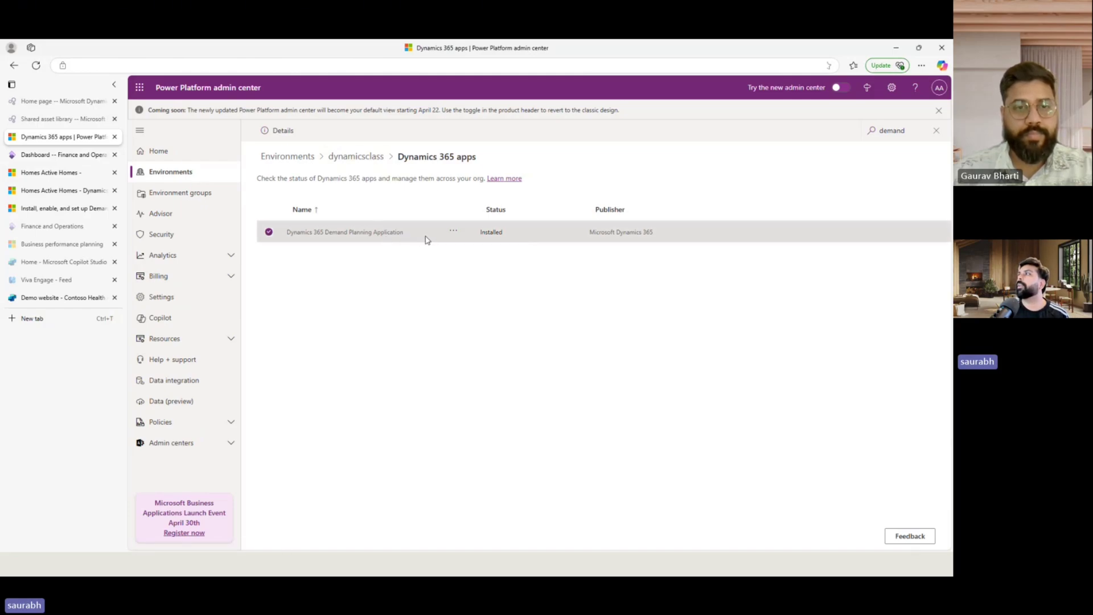
View the details of the Dynamics 365 Demand Planning Application installed in the dynamicsclass environment, and close them.
left_click(454, 232)
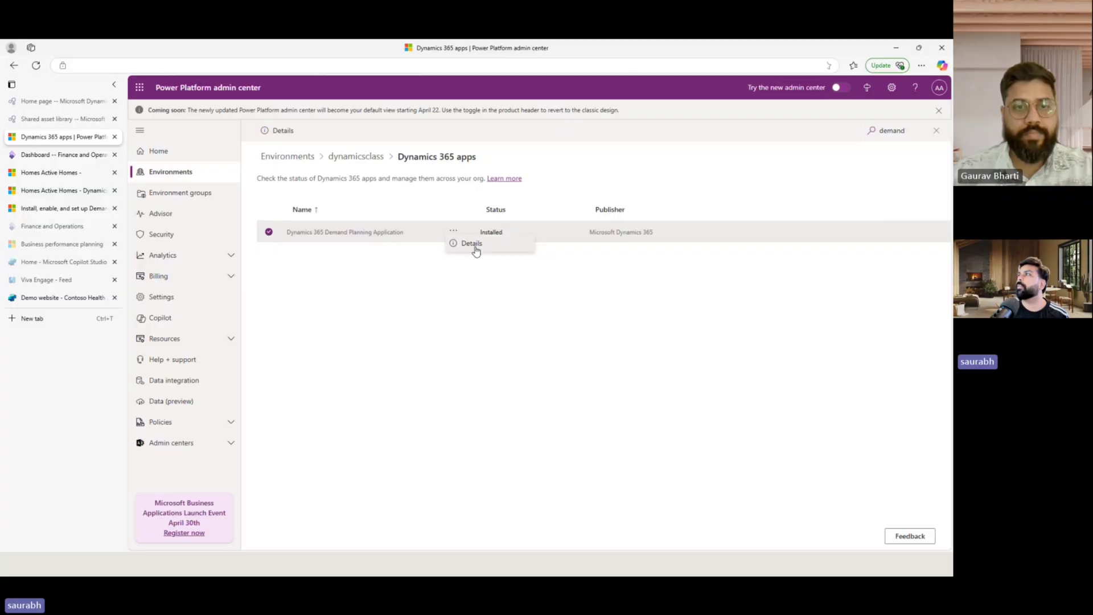
left_click(474, 244)
left_click(928, 102)
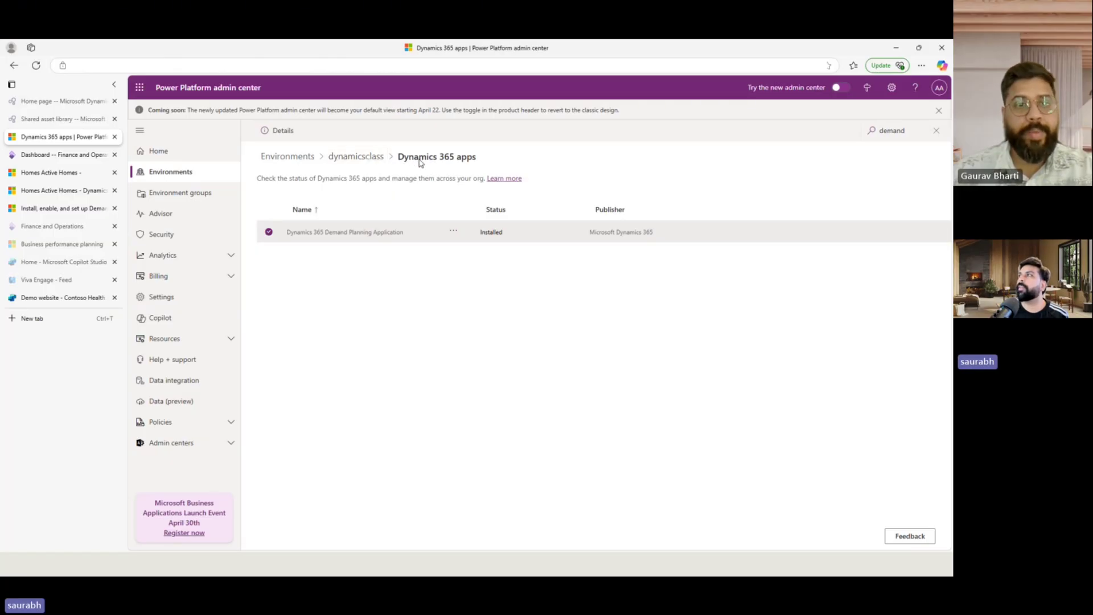
Switch to Finance and Operations, filter all features in Feature management by names containing "demand", and view the Demand Planning feature.
left_click(62, 155)
scroll(481, 257, "up", 2)
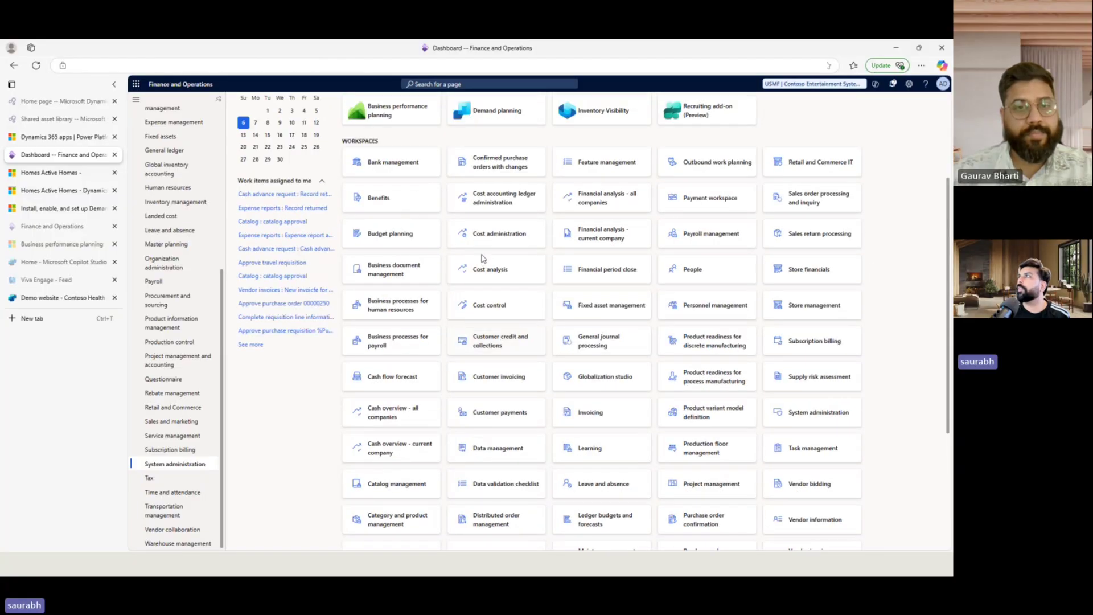
scroll(482, 258, "down", 2)
scroll(536, 209, "up", 2)
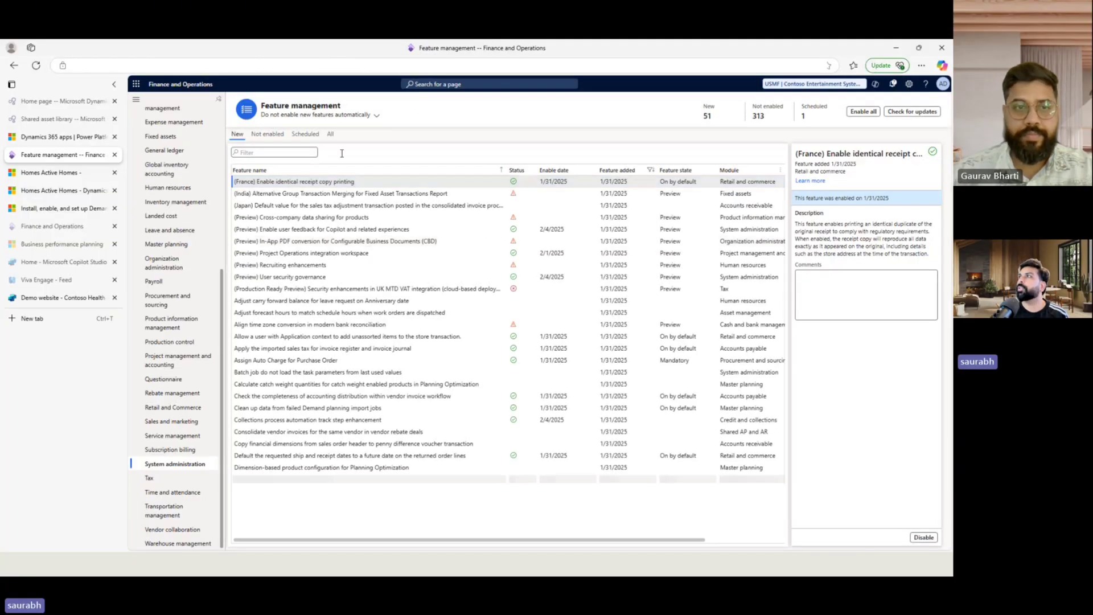
left_click(331, 135)
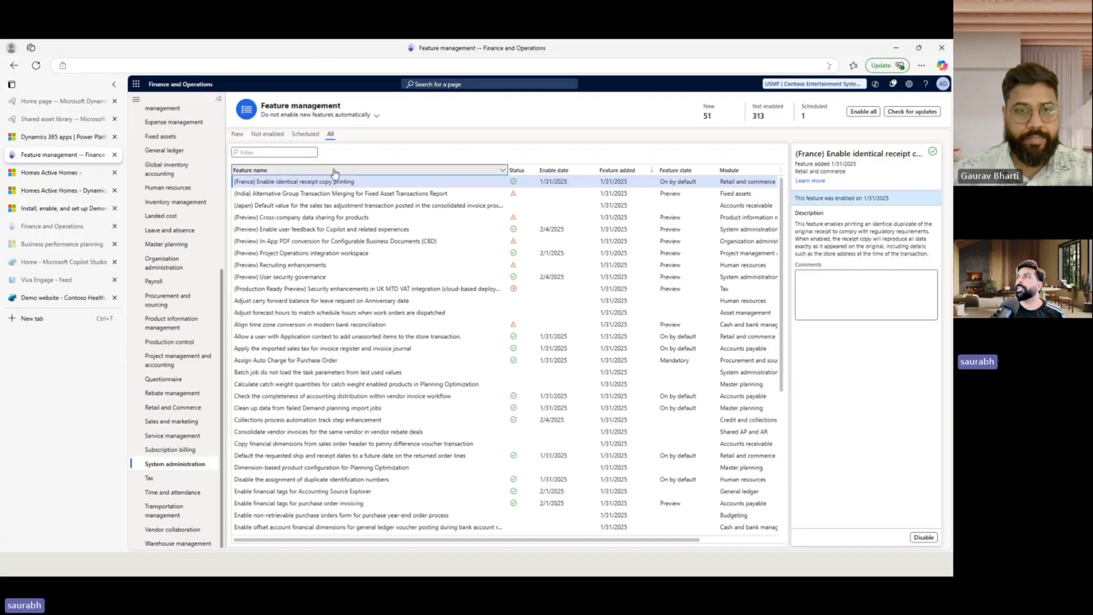
left_click(334, 170)
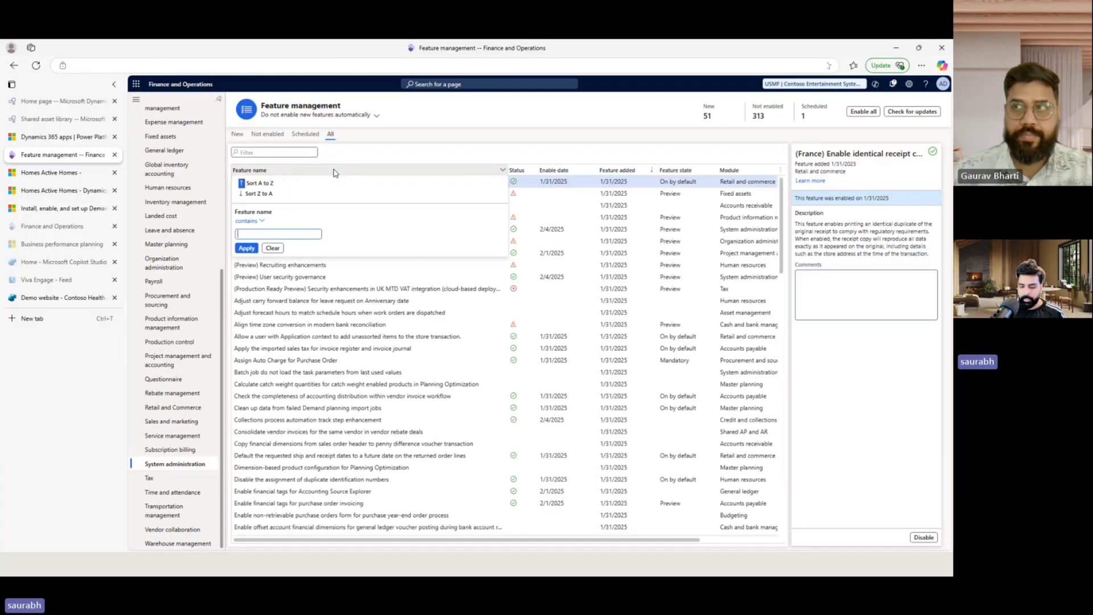
type("demand")
key("Return")
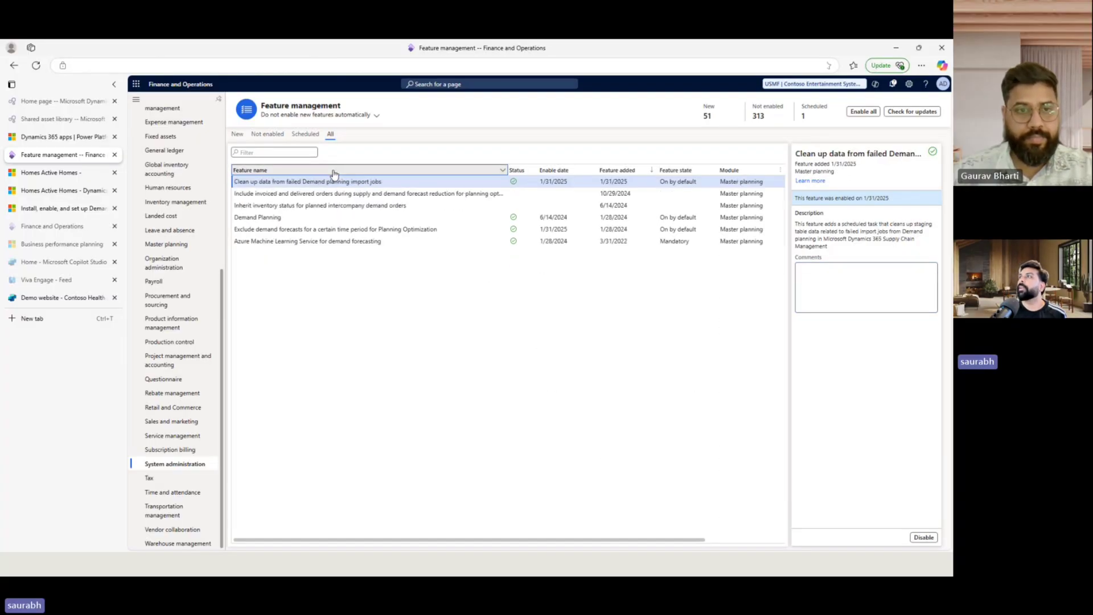
left_click(310, 217)
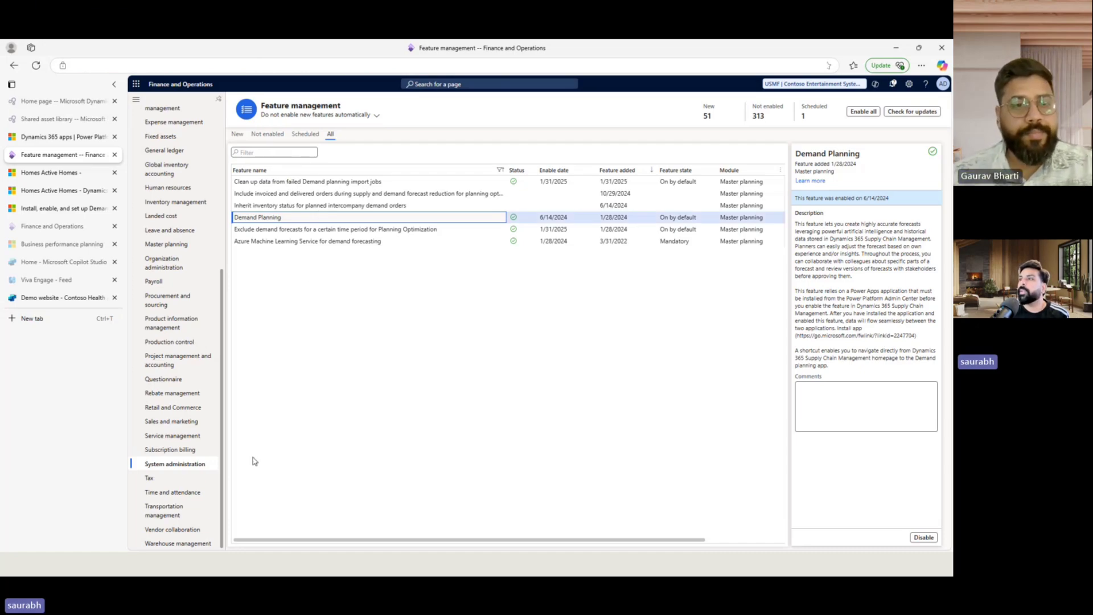
Open the Demand planning app parameters in the System administration module to check the app URL and client ID.
left_click(175, 467)
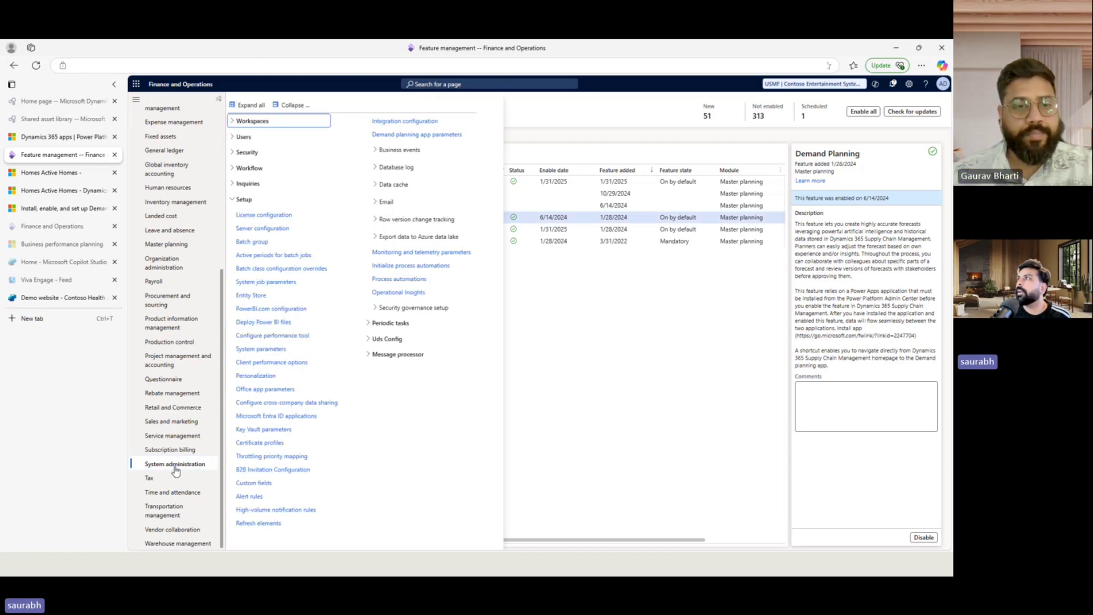
left_click(392, 136)
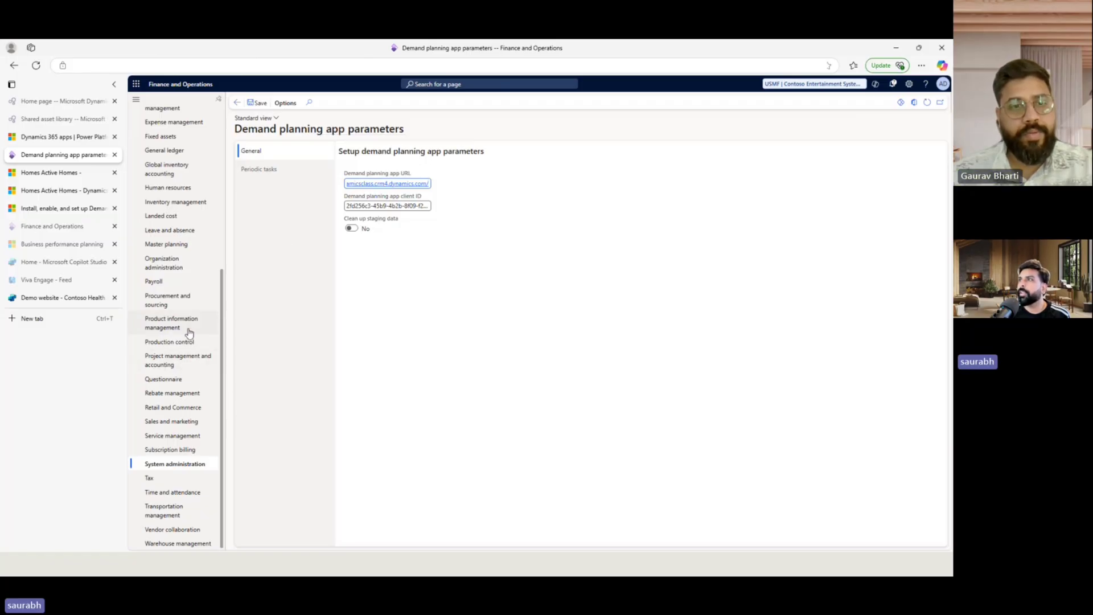
From the Master planning parameters' number sequences, open Mast_201 and review its segments, references, number allocation and preallocation settings.
scroll(187, 319, "up", 1)
left_click(182, 295)
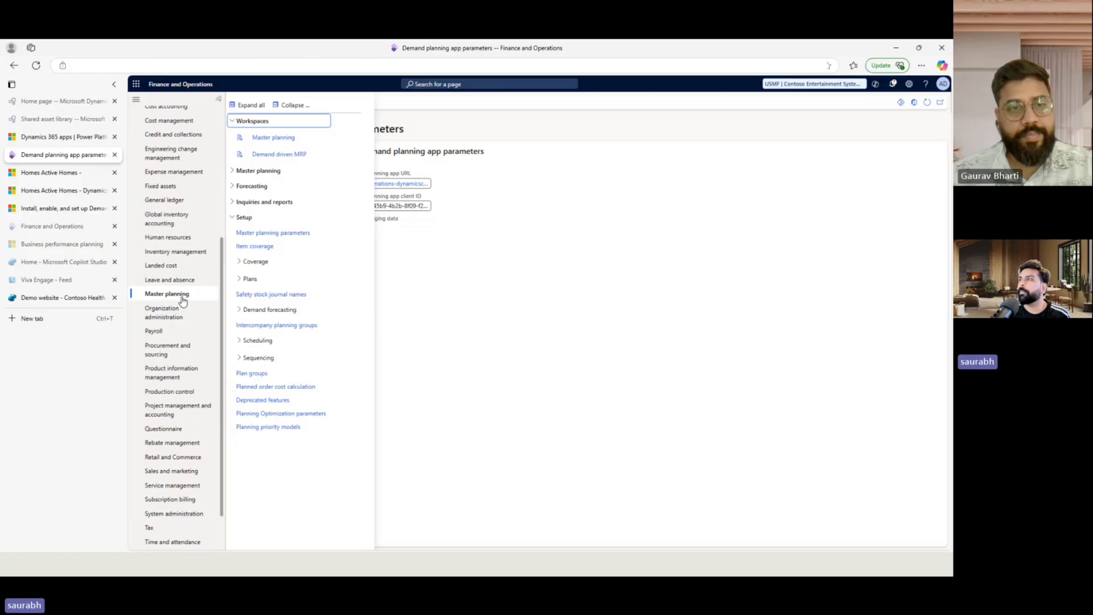
left_click(271, 237)
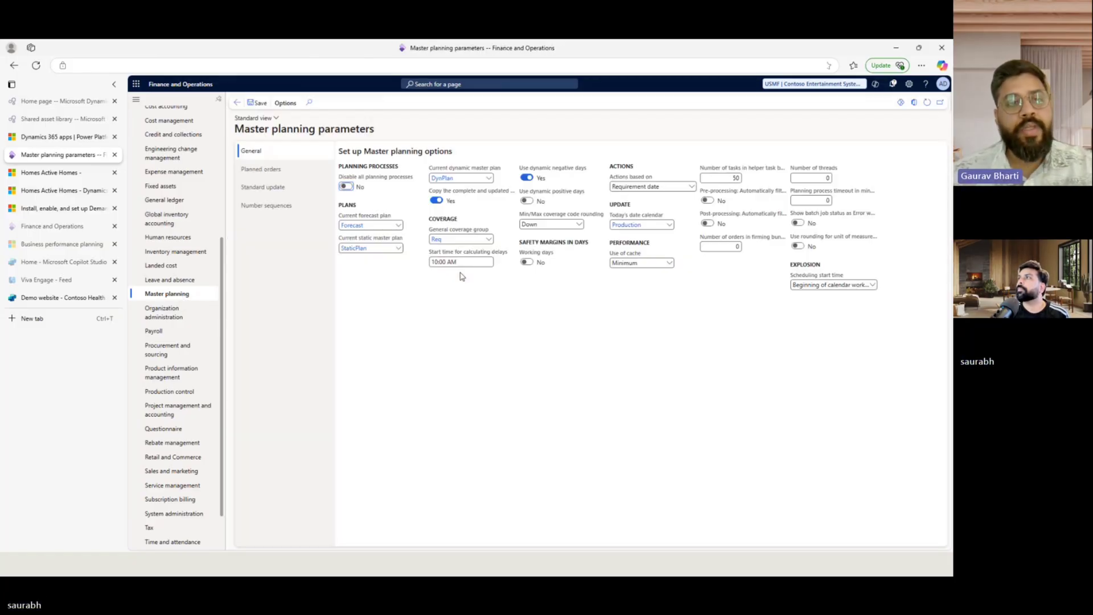
left_click(266, 205)
left_click(410, 264)
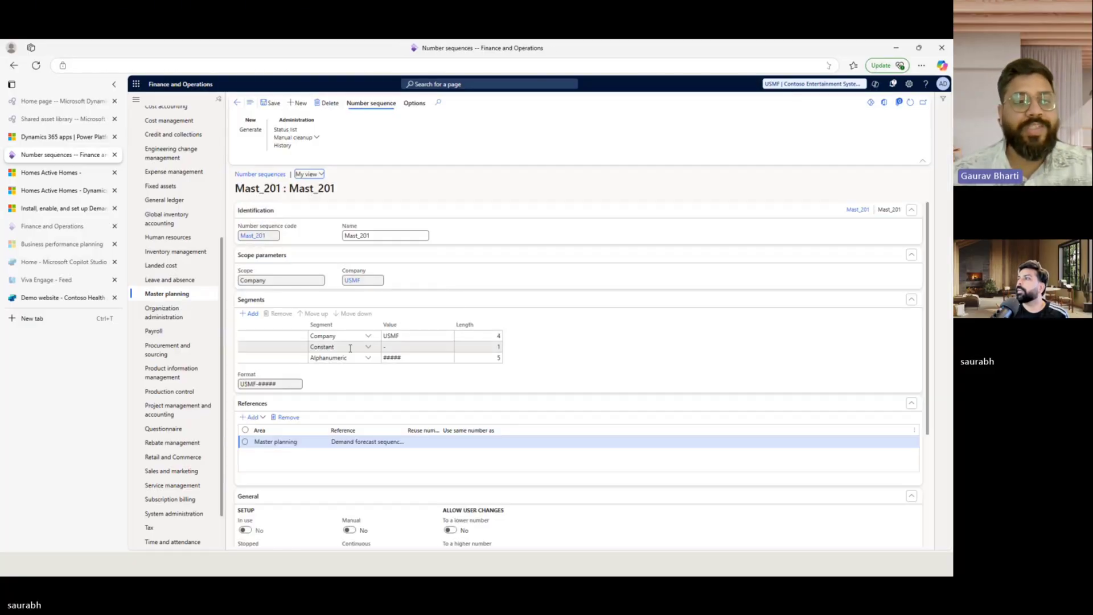
scroll(353, 382, "down", 3)
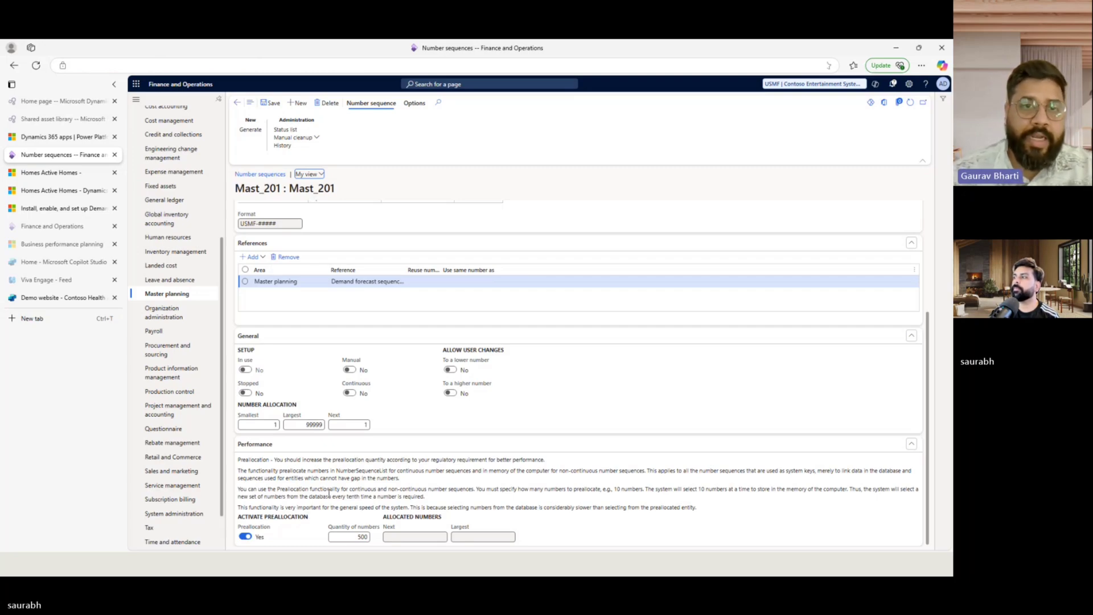
scroll(329, 488, "up", 1)
scroll(330, 484, "down", 1)
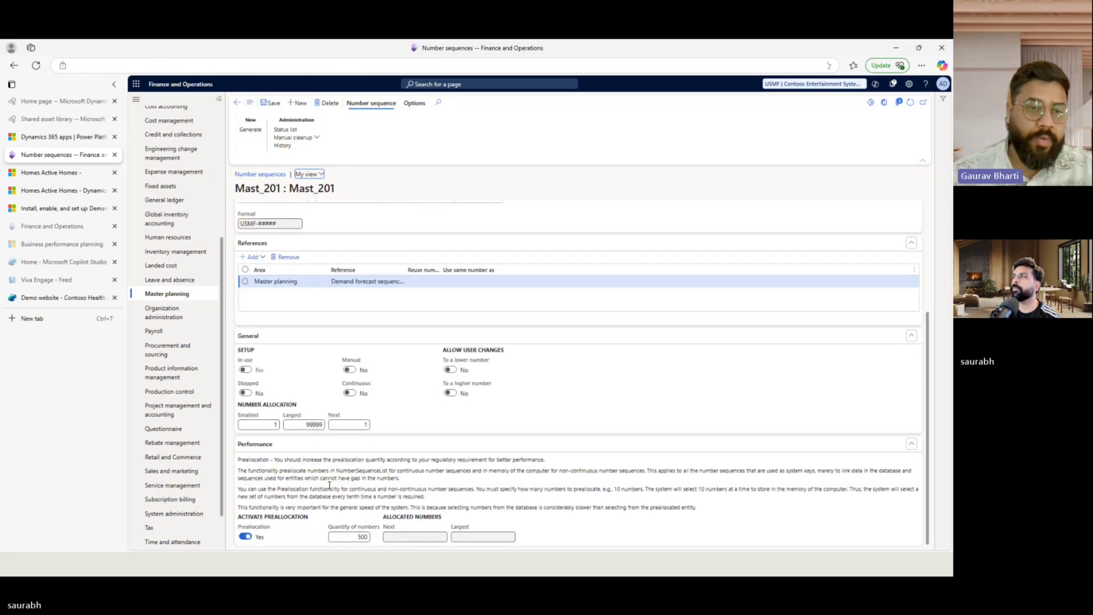
scroll(332, 478, "up", 2)
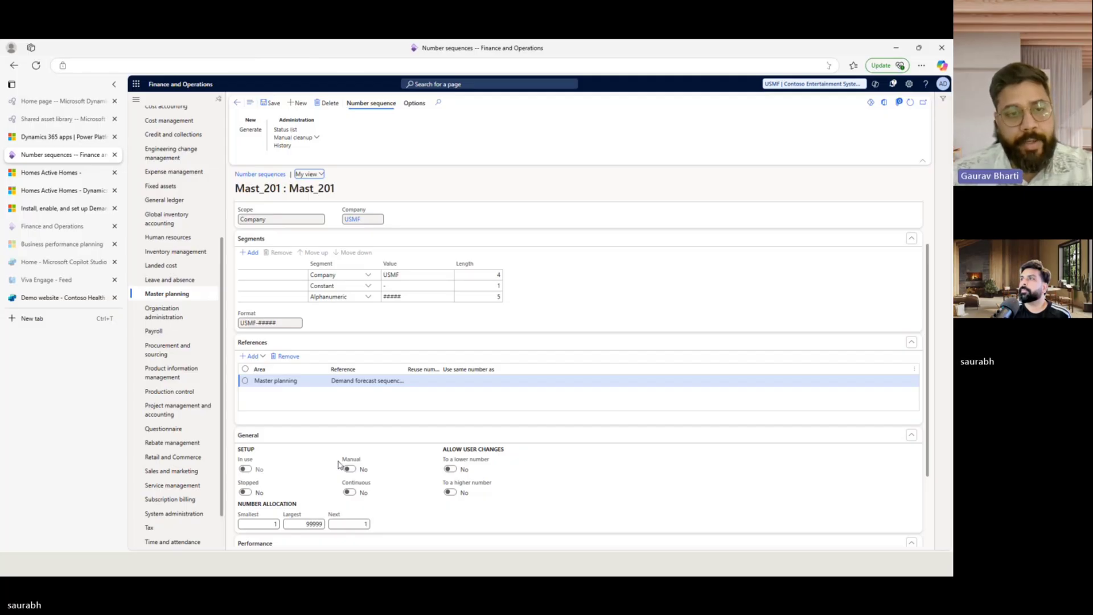
left_click(182, 295)
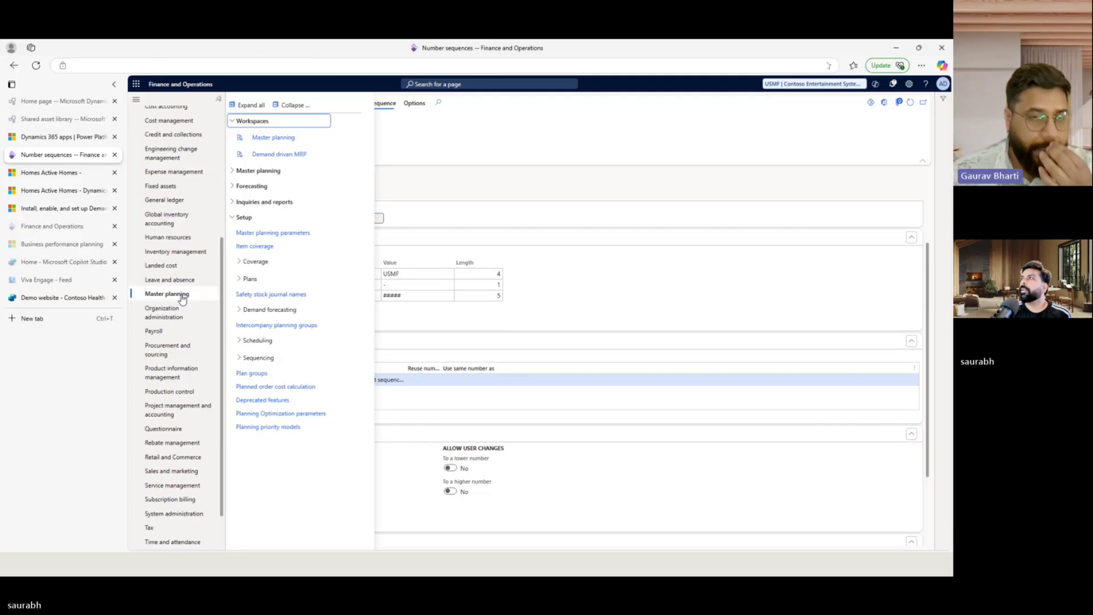
left_click(450, 141)
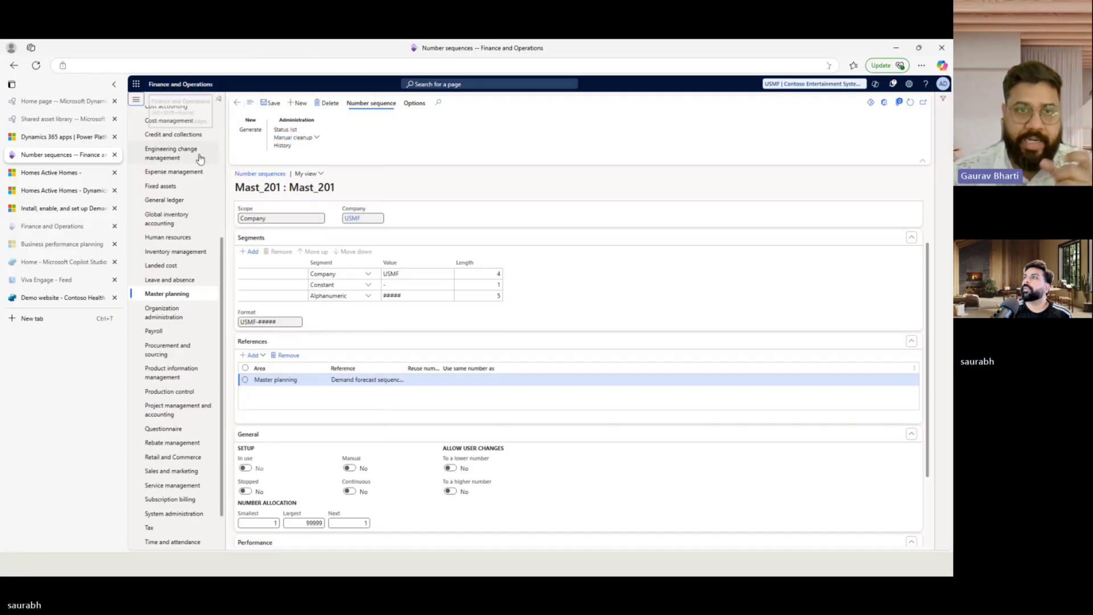
In Data management's framework parameters, refresh the entity list from the entity settings and return to the Data management workspace.
left_click(193, 86)
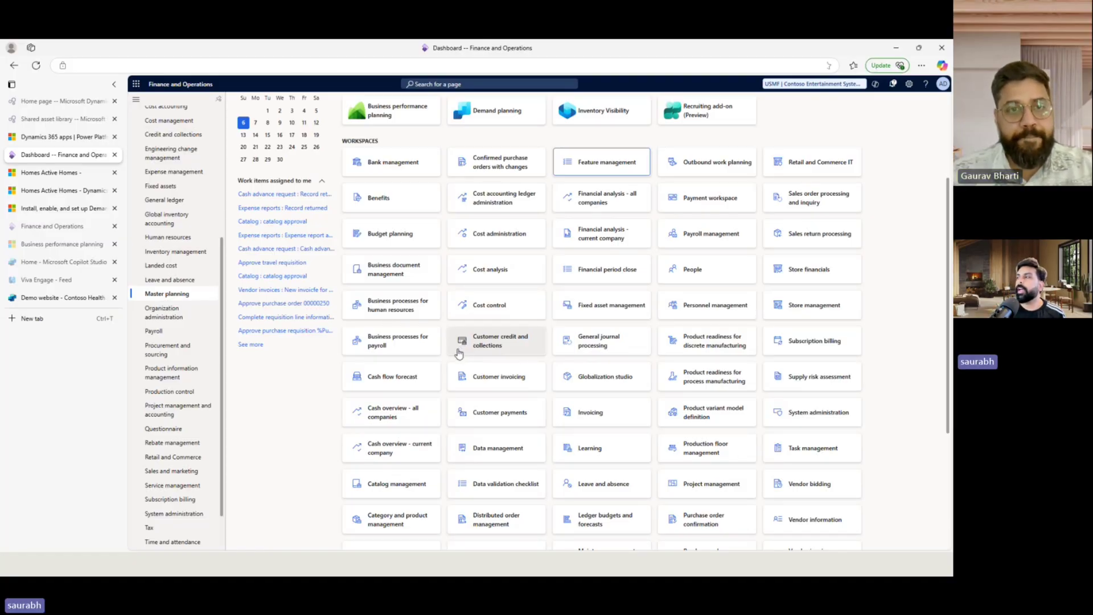
left_click(488, 444)
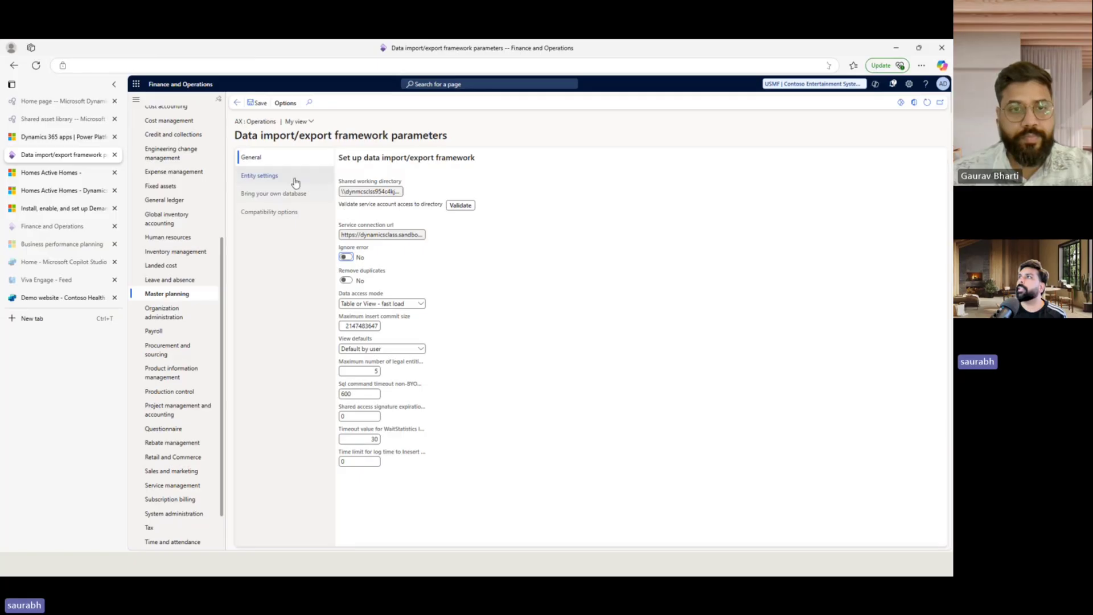
left_click(276, 178)
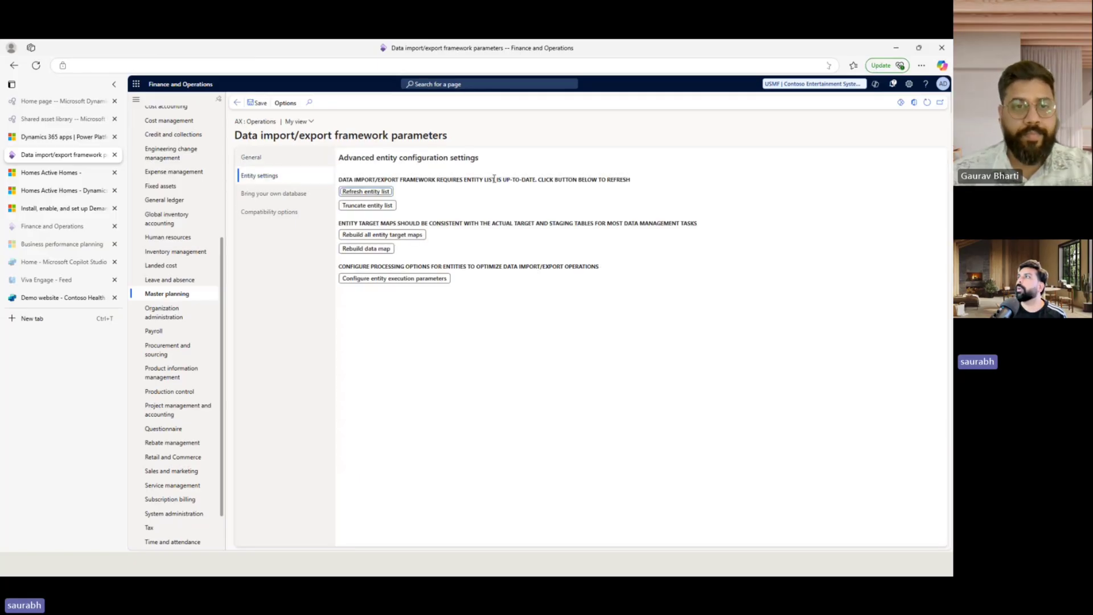
left_click(386, 192)
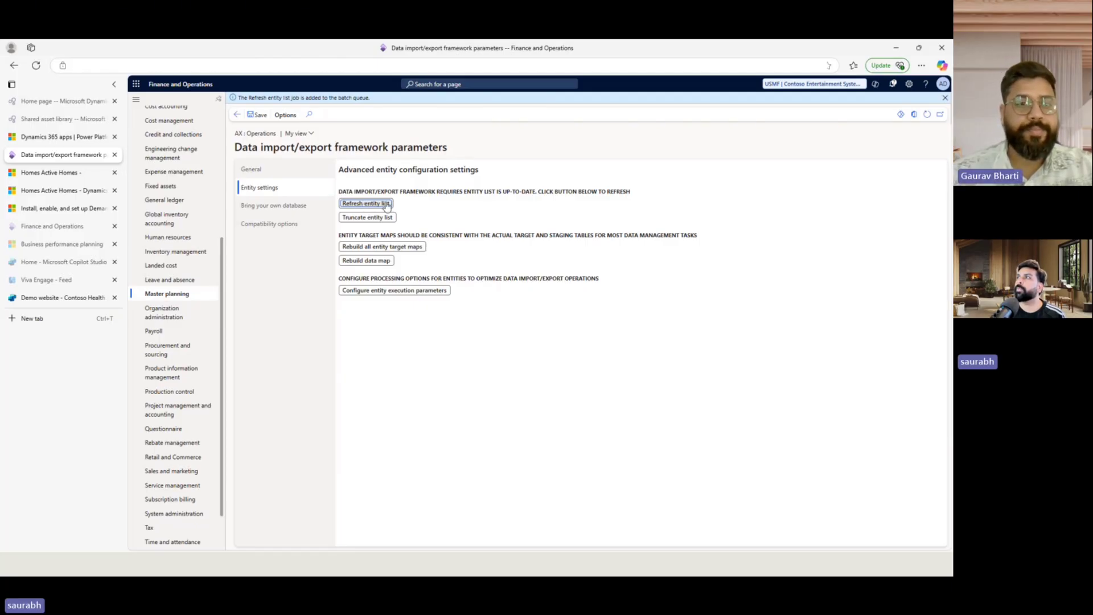
left_click(238, 116)
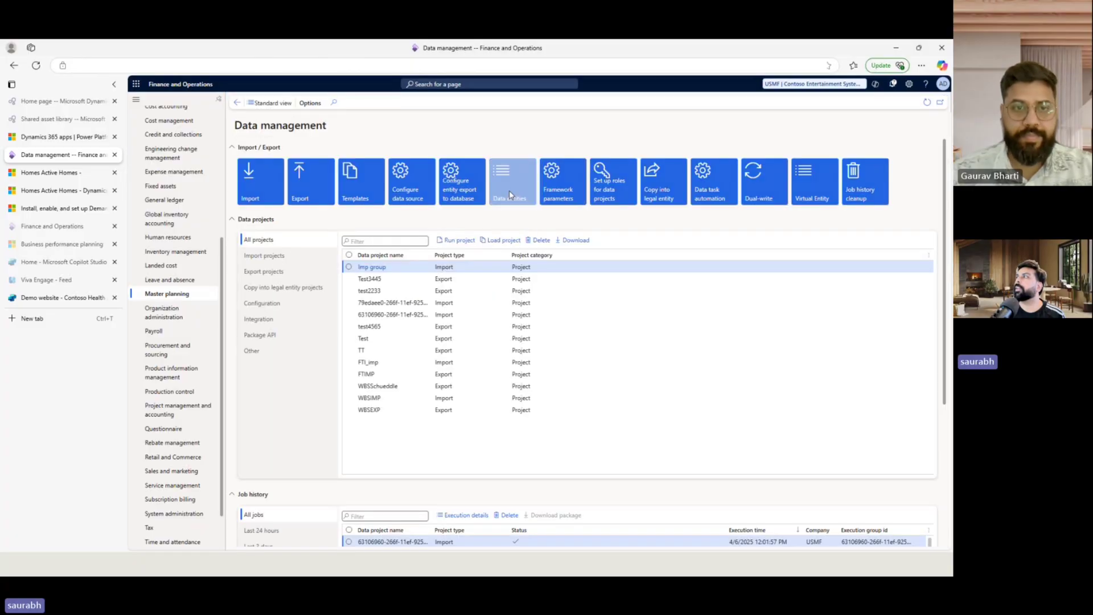
Open the list of data entities and filter it to entity names containing "planning".
left_click(509, 181)
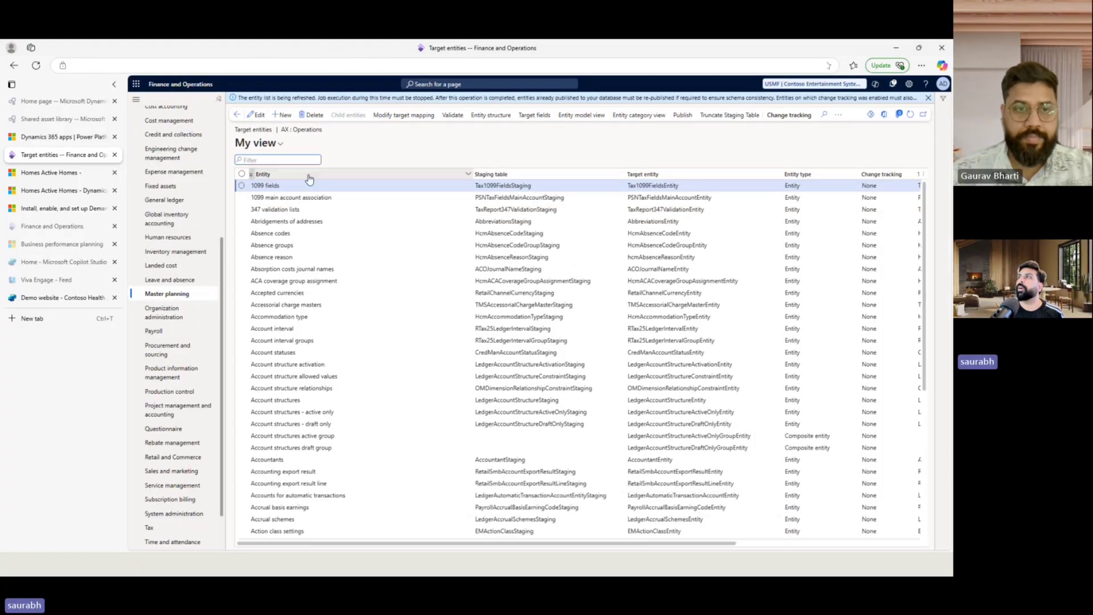
left_click(309, 175)
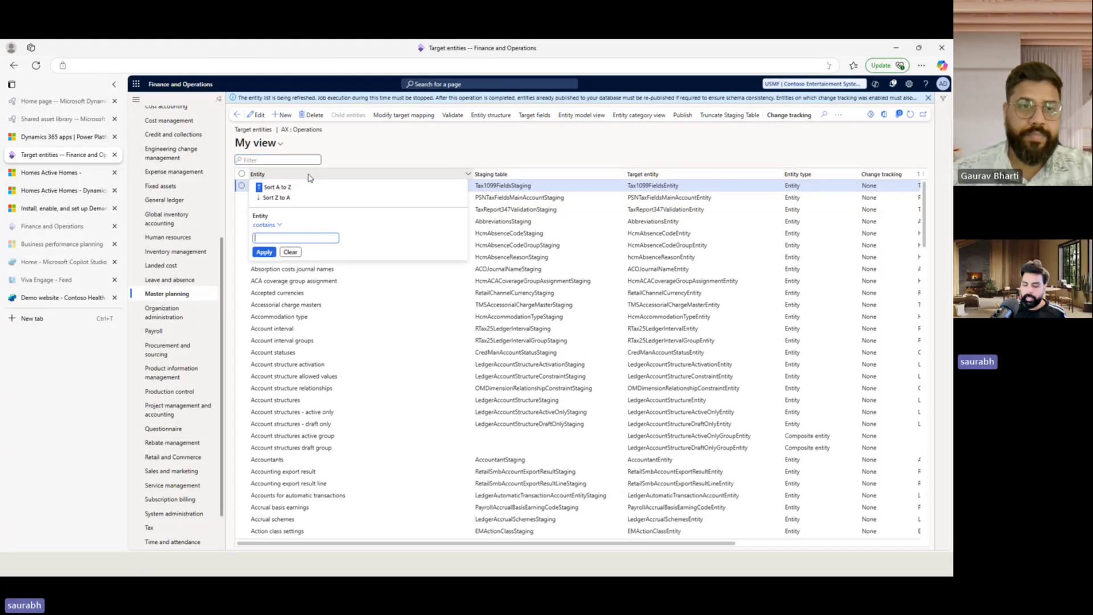
type("p")
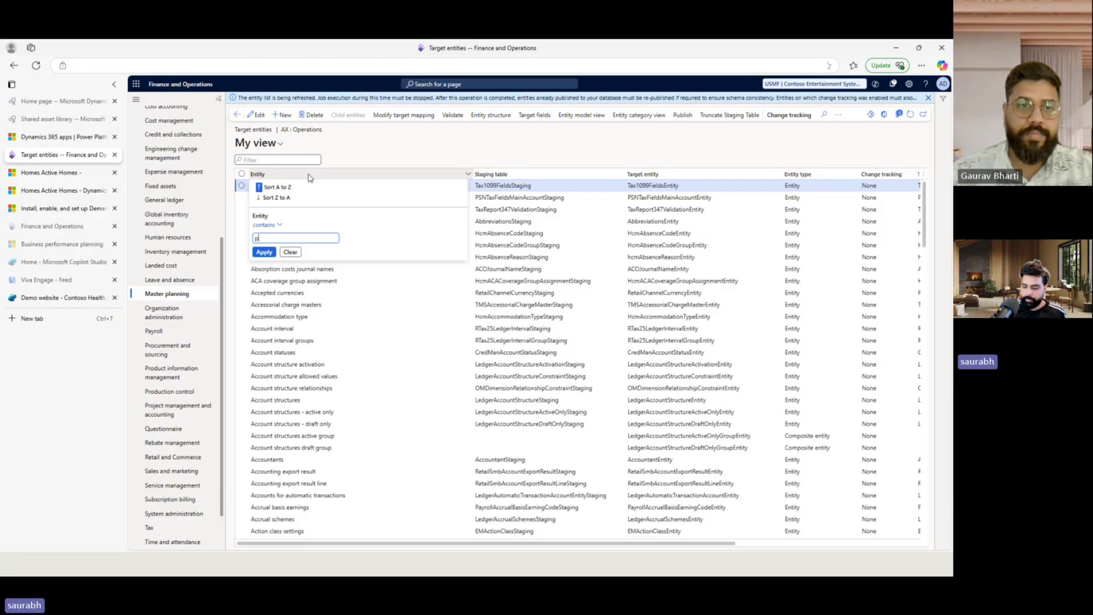
type("lanning")
key("Return")
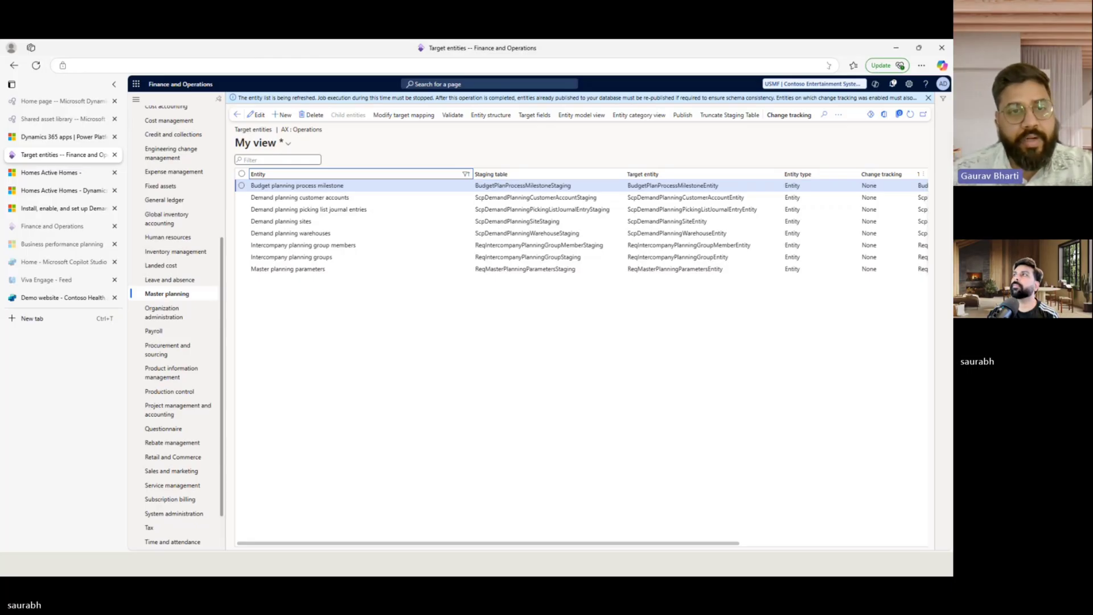
Return to the Finance and Operations dashboard and launch the Demand planning app.
left_click(181, 84)
scroll(365, 185, "up", 3)
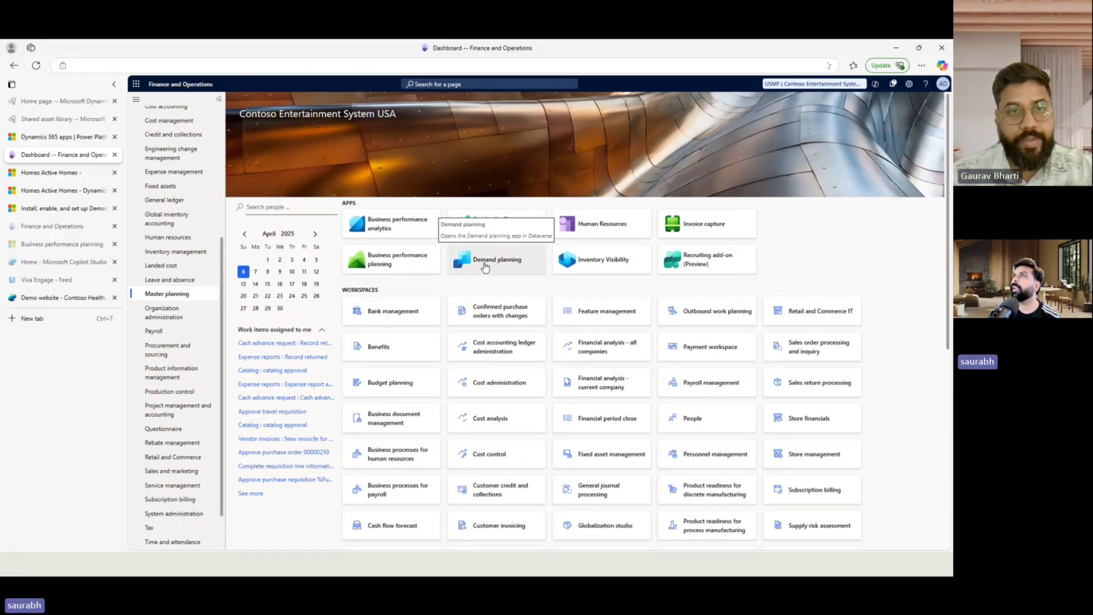
left_click(484, 266)
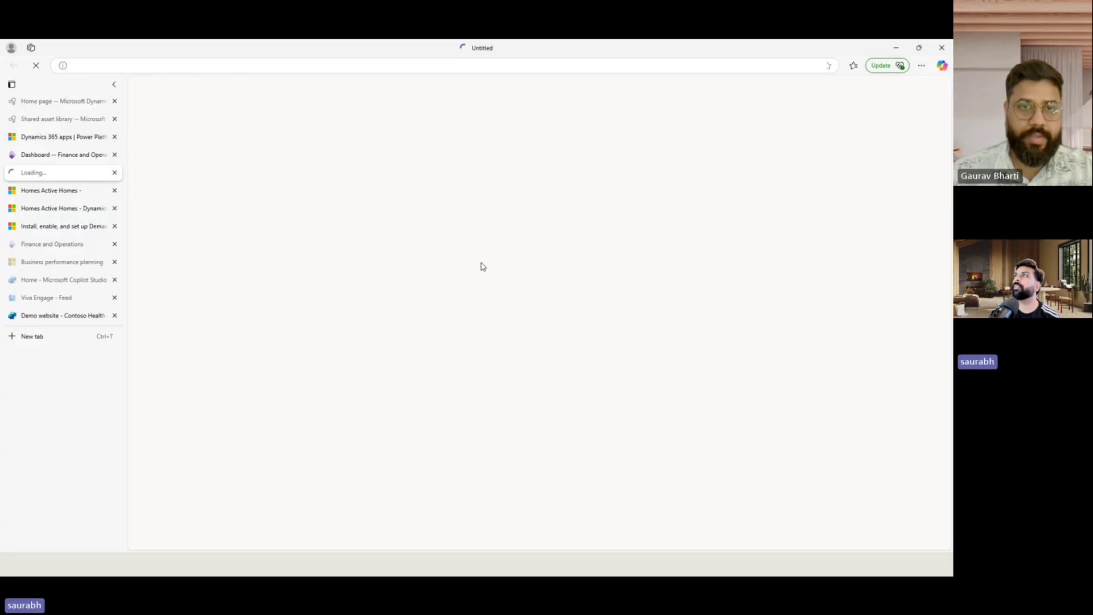